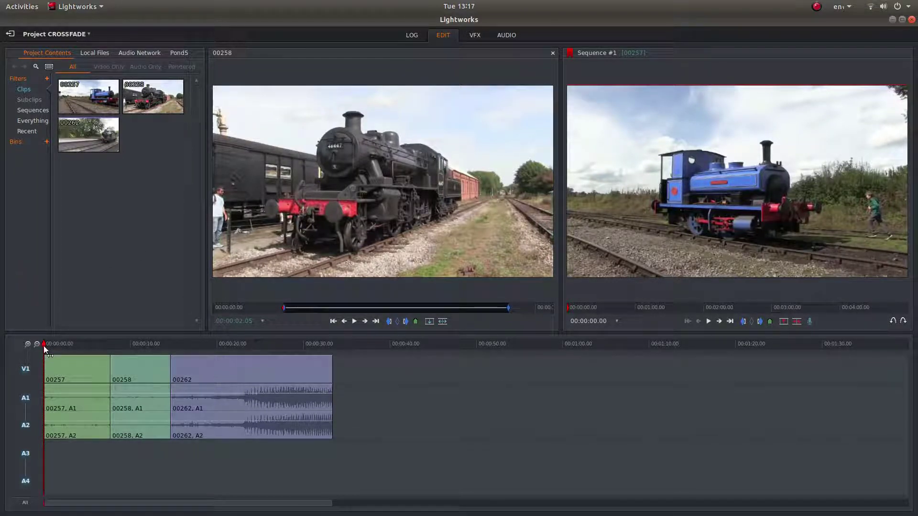
Step: Scrub the timeline and leave the playhead at about 00:00:05.14 inside clip 00257
mouse_move(44, 346)
left_mouse_down()
mouse_move(253, 348)
mouse_move(39, 354)
left_mouse_up()
left_click_drag(60, 349, 41, 359)
left_click_drag(45, 345, 90, 348)
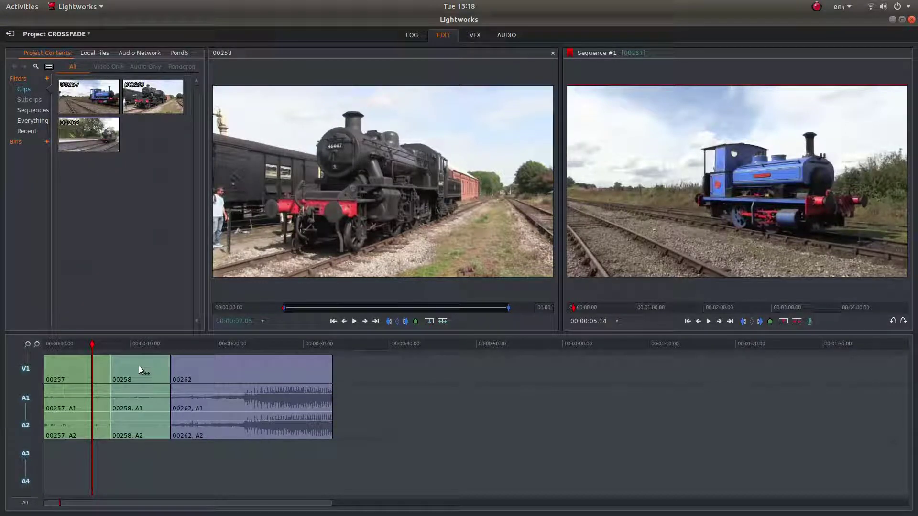
Step: Slide clip 00258 left to snap at the five-second playhead and select both sides of the 00257/00258 cut
left_click_drag(132, 366, 121, 365)
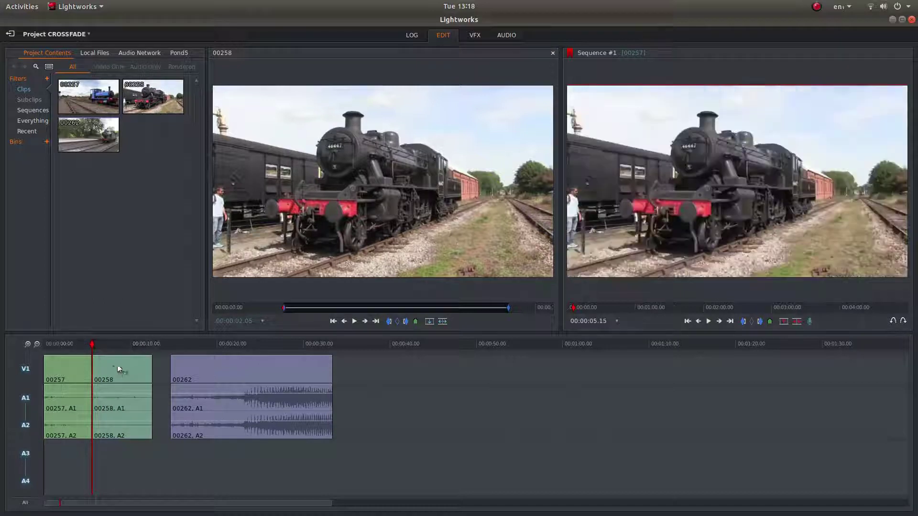
left_click(102, 366)
left_click(93, 367)
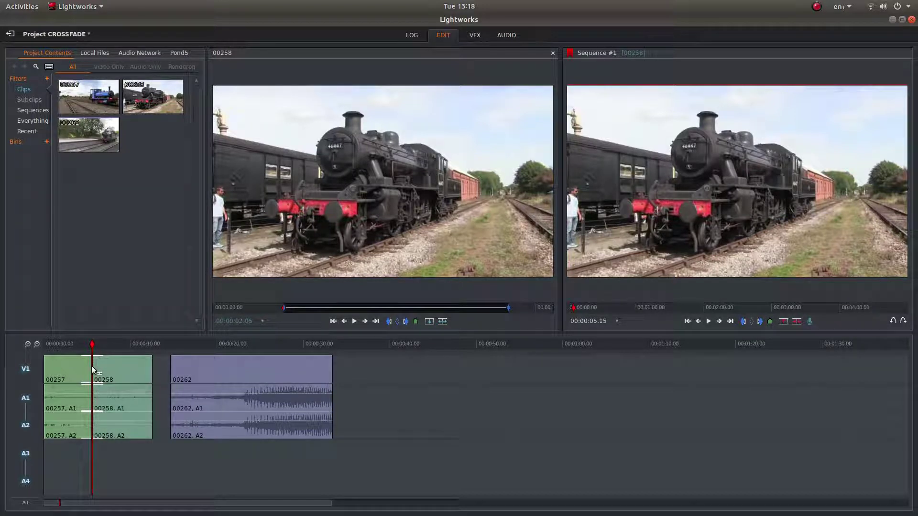
Step: Add a Dissolve video transition at the 00257/00258 cut
right_click(93, 369)
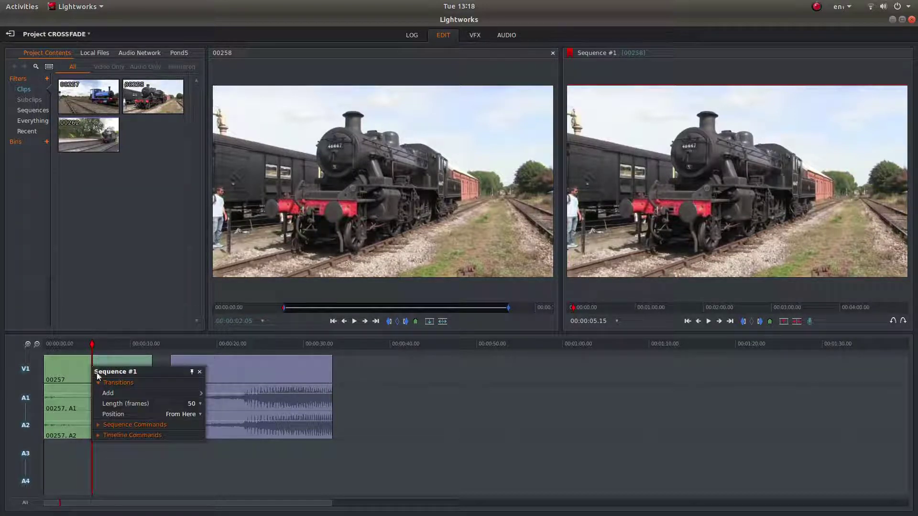
mouse_move(104, 394)
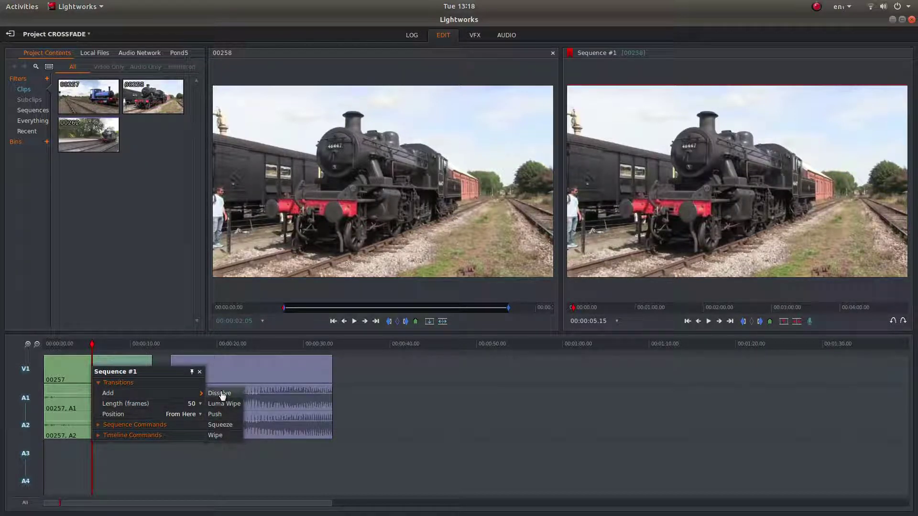
left_click(221, 392)
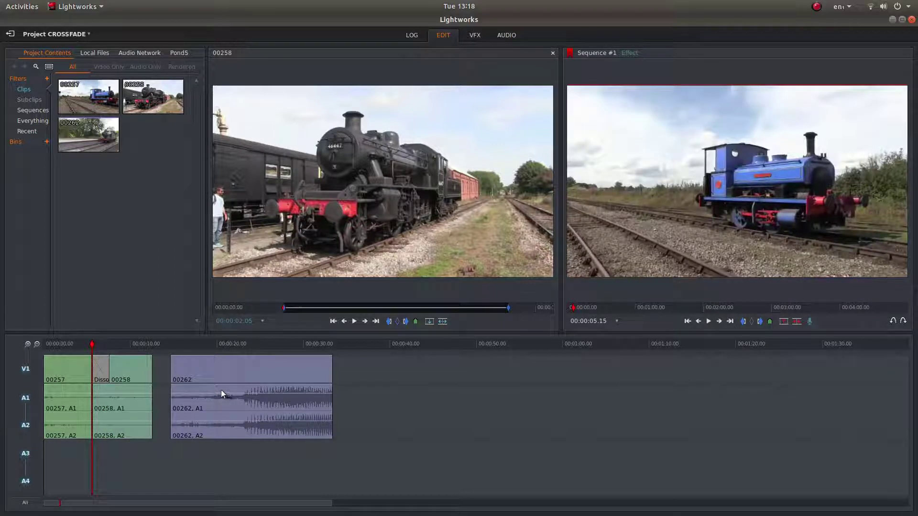
Step: Add a 50-frame crossfade on both audio tracks at the 00257/00258 cut
left_click(89, 401)
left_click(89, 402)
right_click(90, 403)
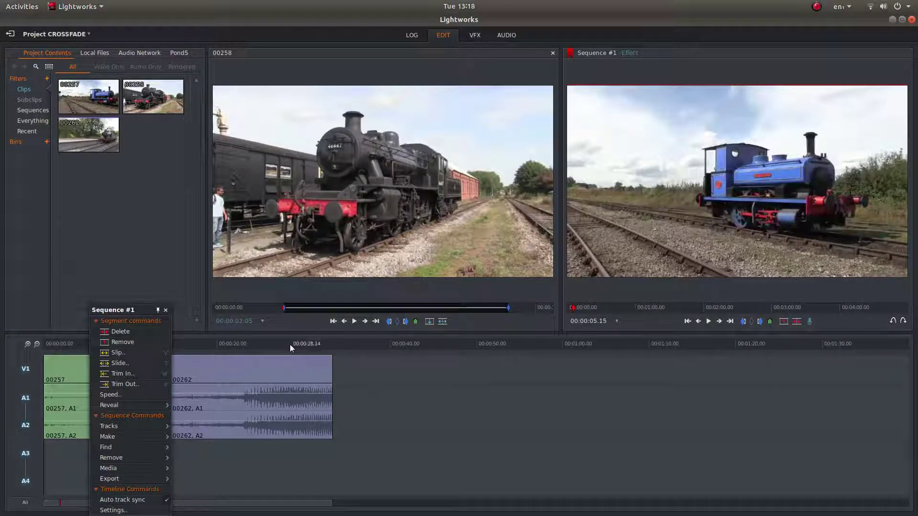
left_click(271, 451)
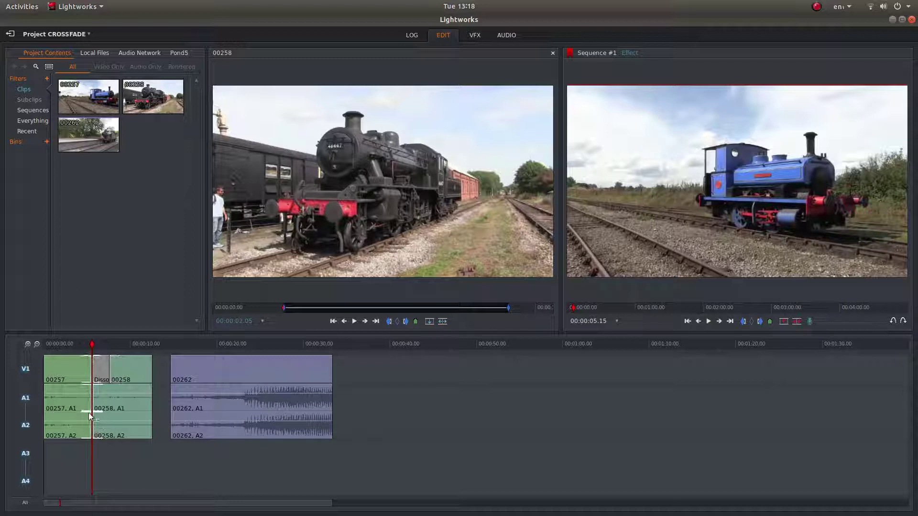
left_click(91, 414)
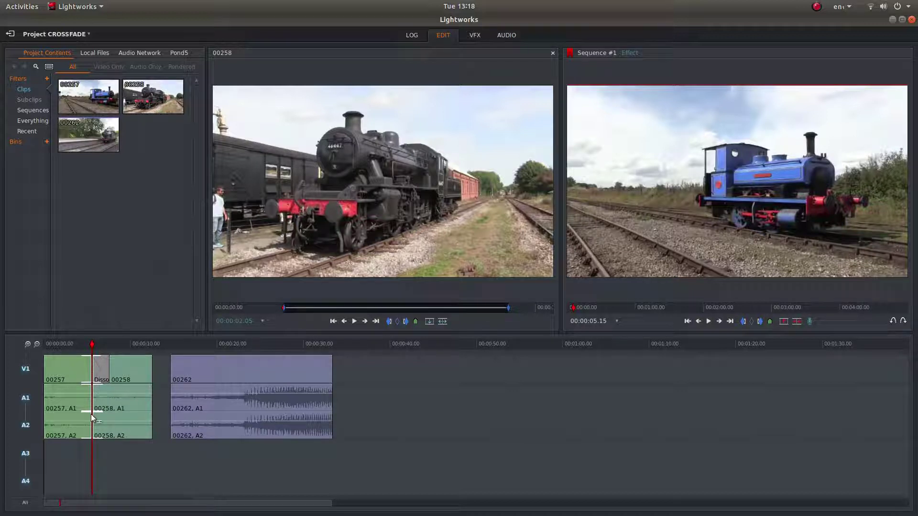
right_click(91, 414)
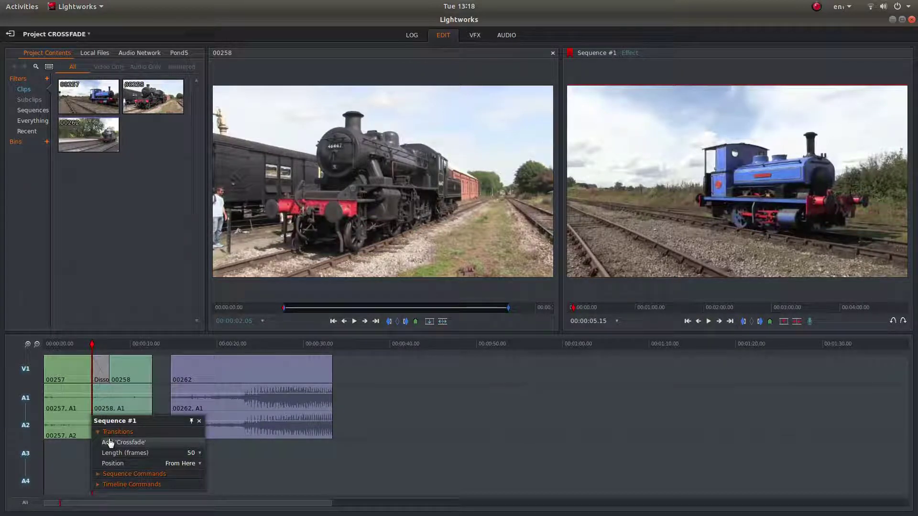
left_click(110, 443)
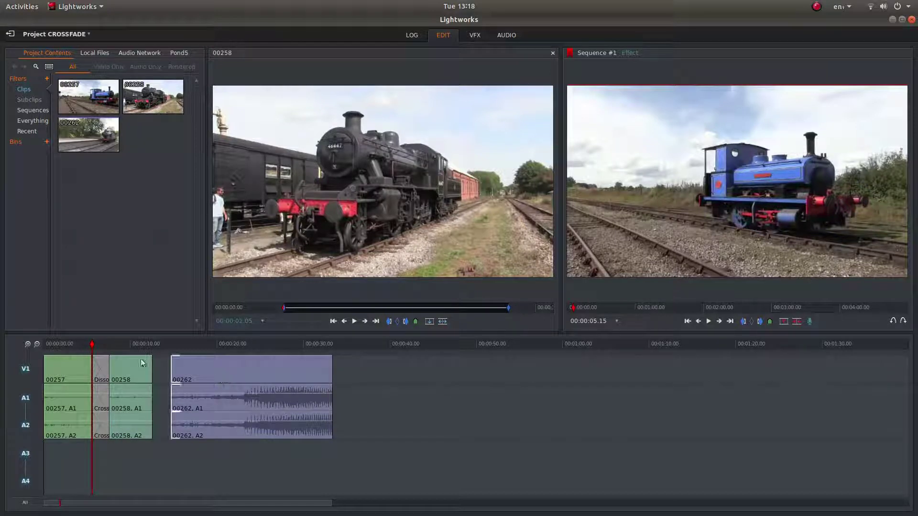
Step: Put the playhead near 10 s, snap clip 00262 to it, and select both sides of the 00258/00262 cut
left_click_drag(92, 345, 137, 345)
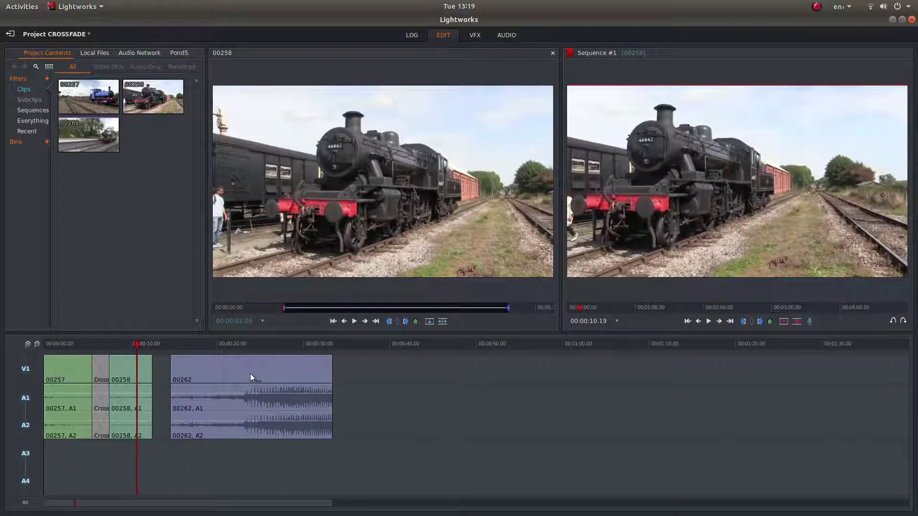
left_click_drag(267, 375, 231, 371)
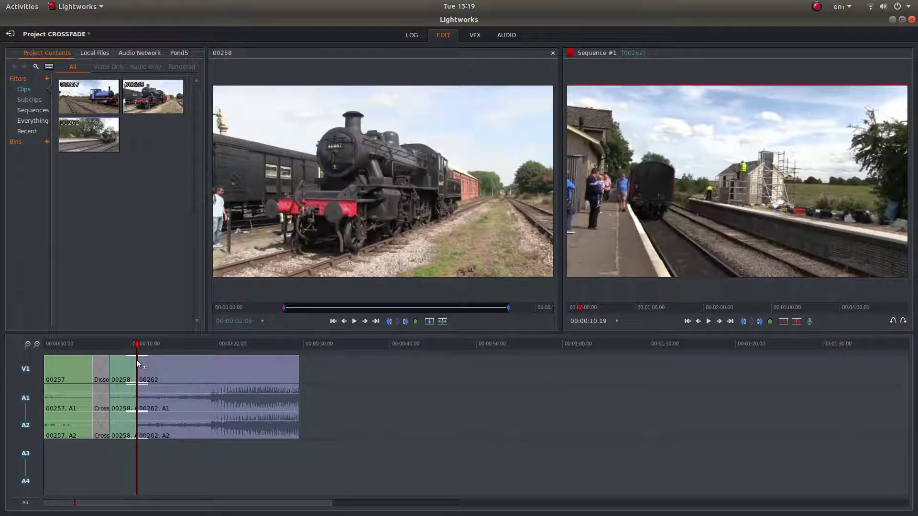
left_click(140, 378)
left_click(139, 370)
Step: Add a Dissolve video transition at the 00258/00262 cut
right_click(137, 367)
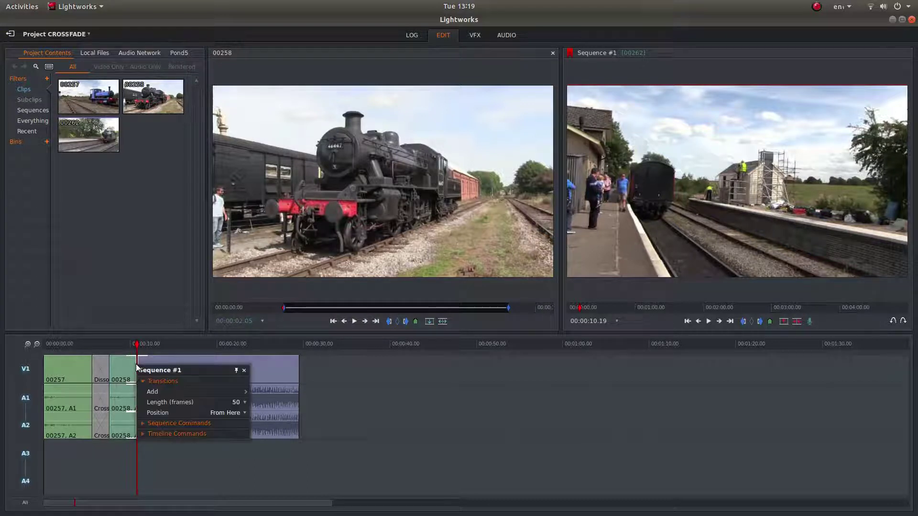
left_click(158, 393)
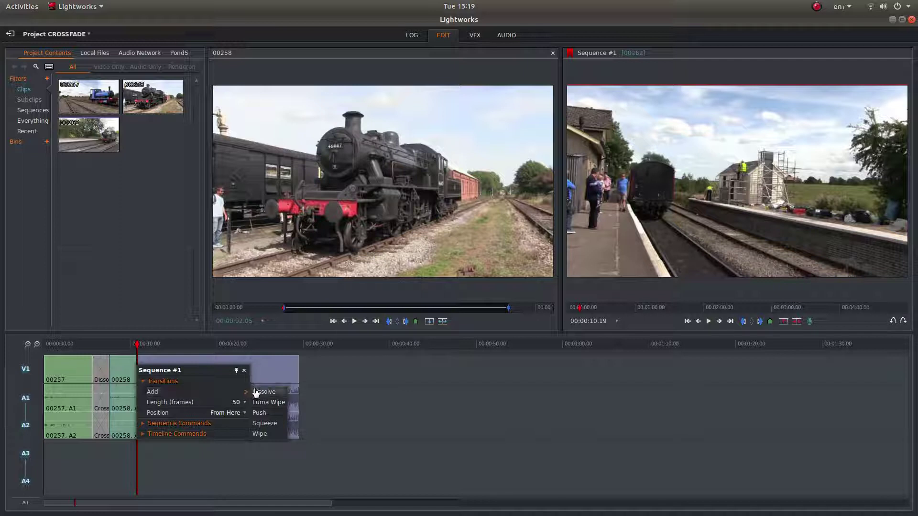
left_click(262, 392)
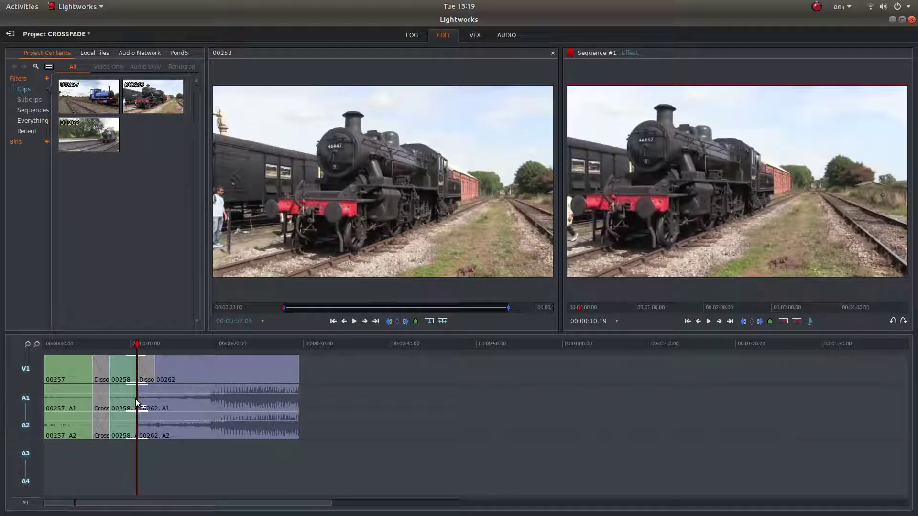
Step: Add a crossfade on both audio tracks at the 00258/00262 cut
right_click(136, 399)
right_click(138, 407)
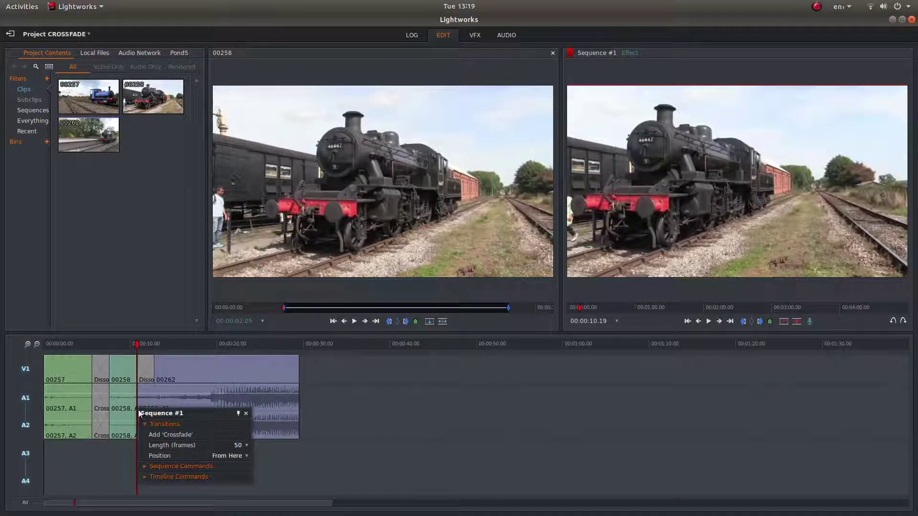
left_click(170, 435)
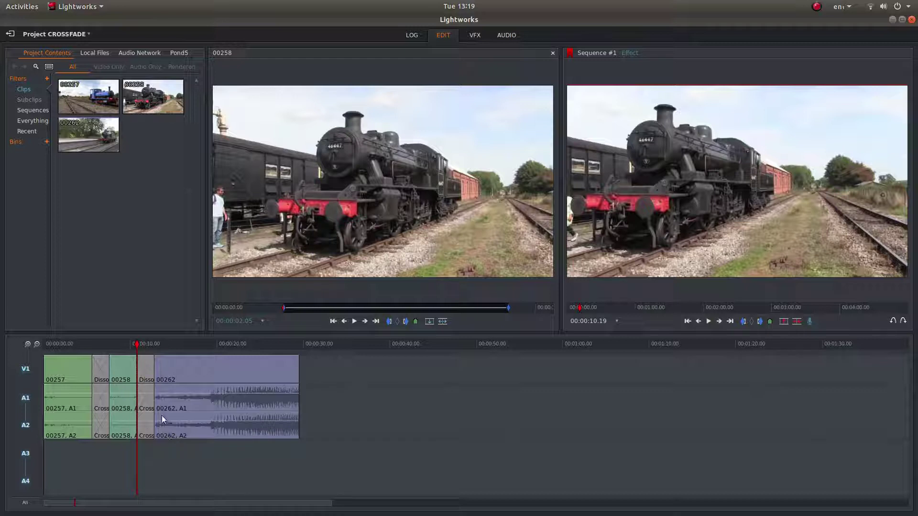
left_click_drag(137, 344, 174, 356)
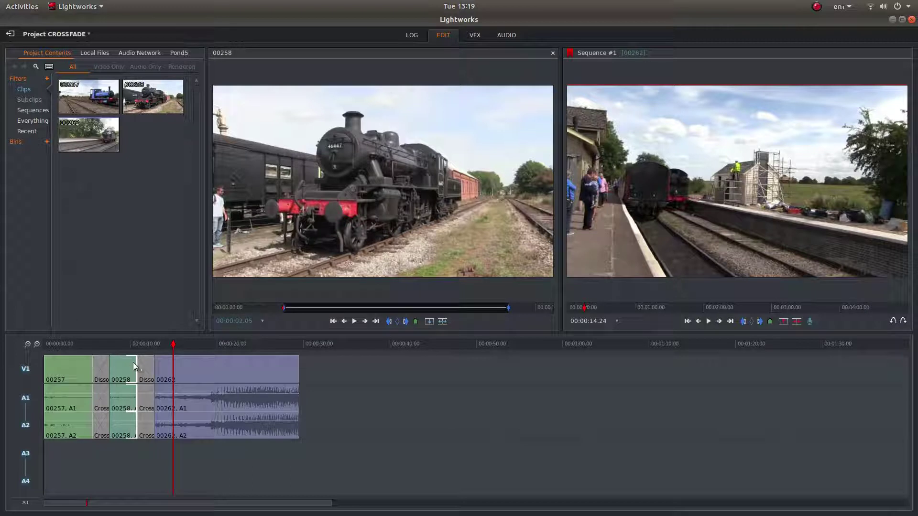
left_click(140, 368)
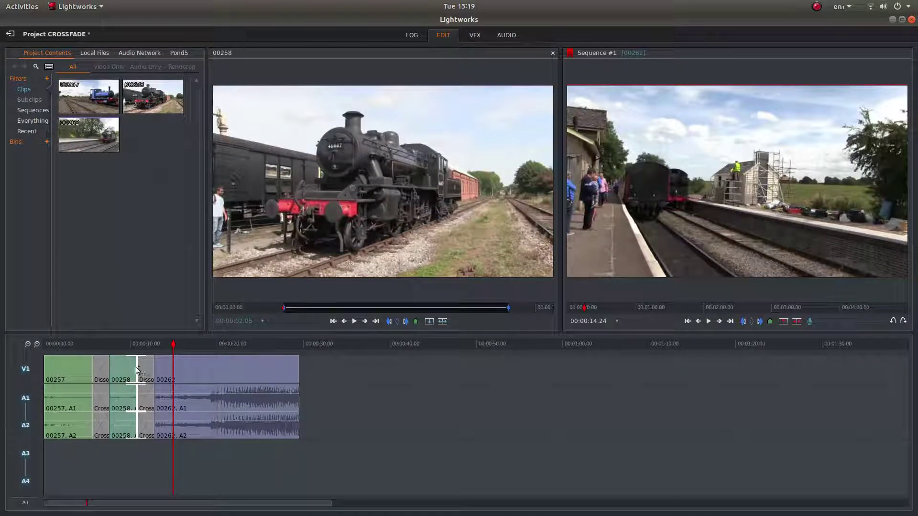
left_click(127, 367)
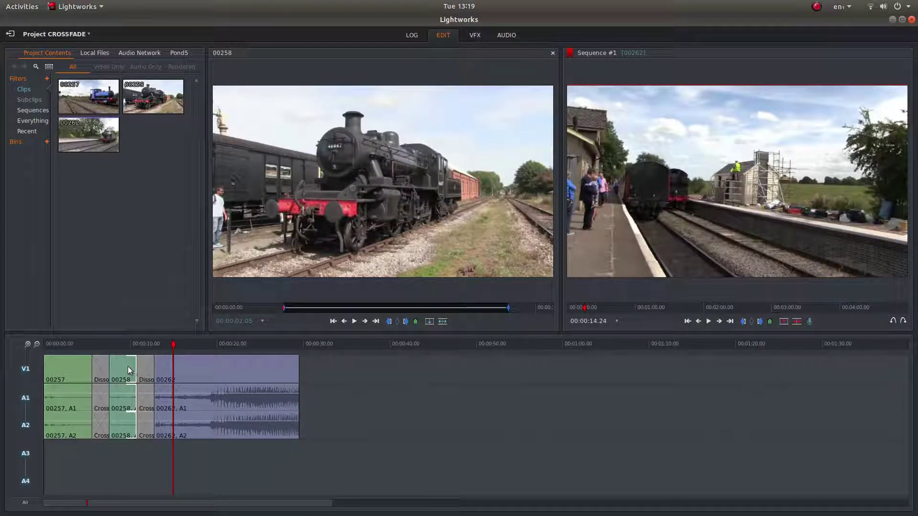
left_click(134, 365)
left_click(142, 365)
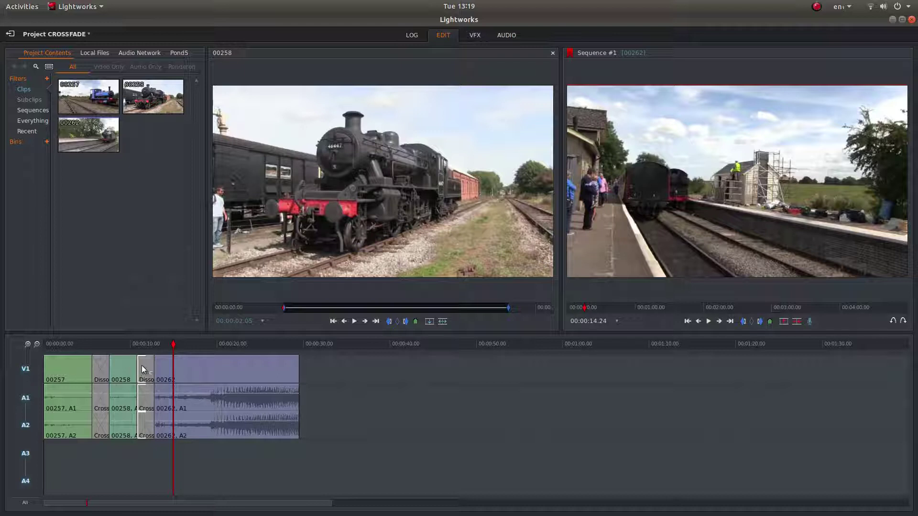
left_click(130, 365)
left_click(142, 363)
left_click(137, 366)
left_click(170, 344)
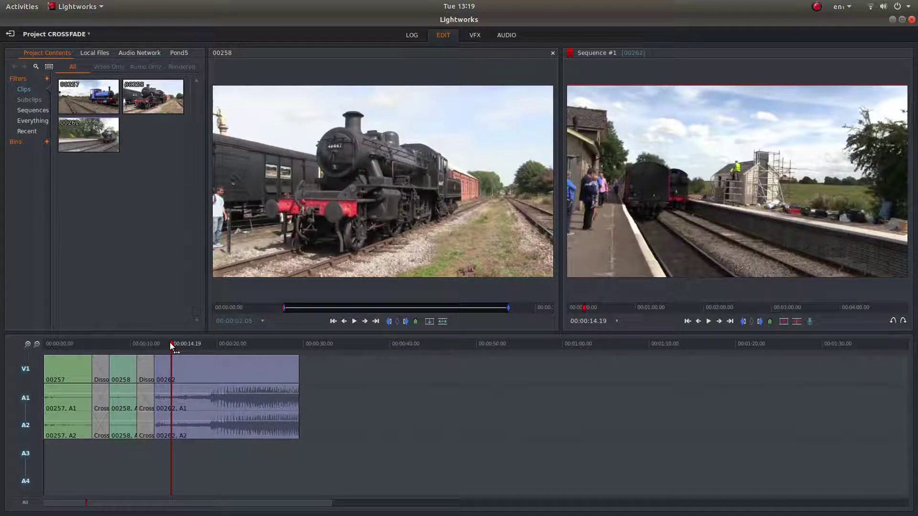
left_click_drag(171, 343, 83, 372)
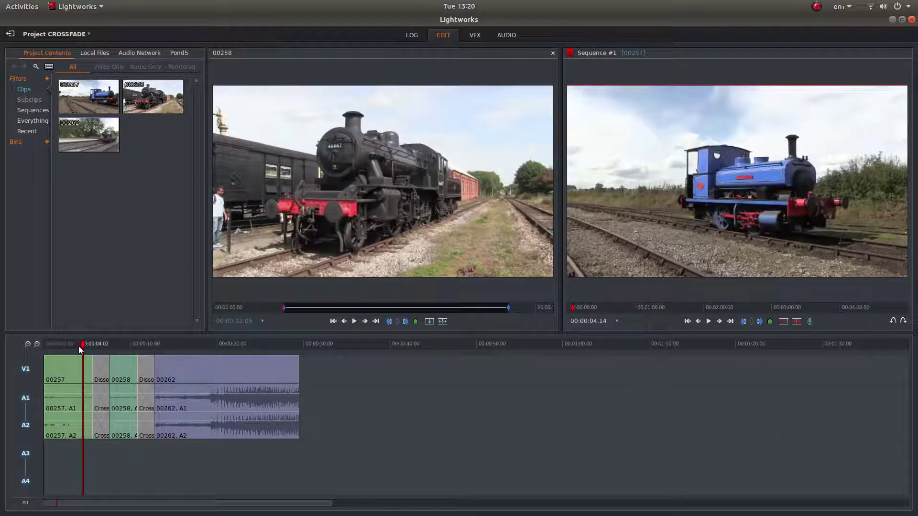
mouse_move(83, 345)
left_mouse_down()
mouse_move(168, 340)
mouse_move(125, 354)
mouse_move(79, 346)
left_mouse_up()
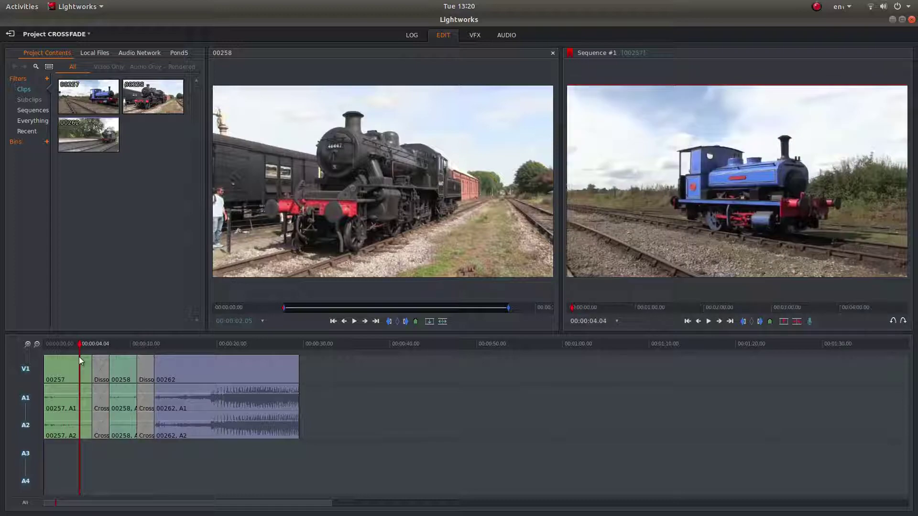